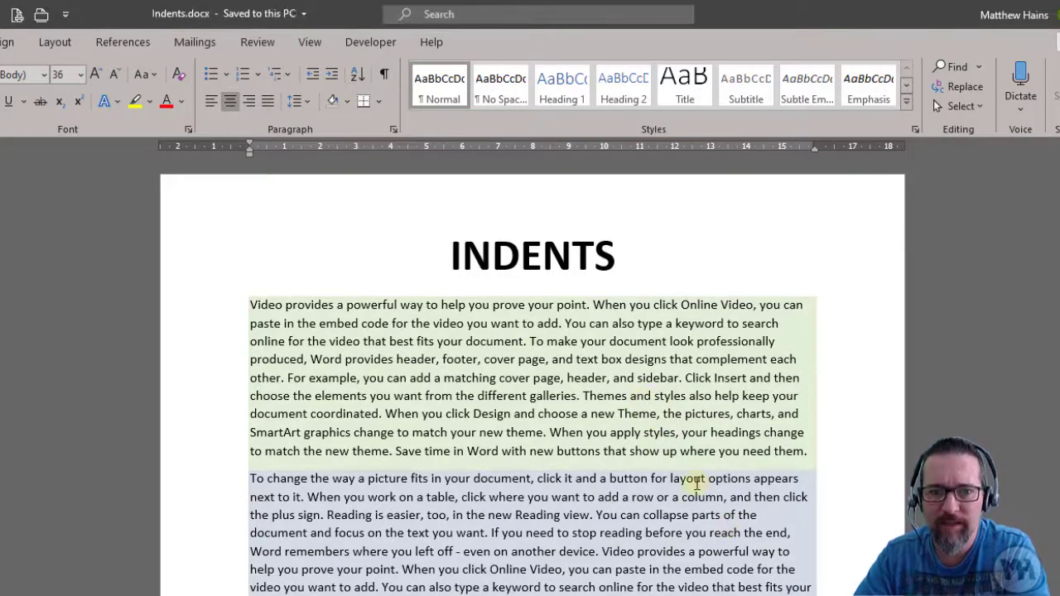
- Look through the coloured paragraphs below the INDENTS title and examine where the first paragraph sits between the page margins
scroll(617, 439, "down", 2)
scroll(654, 293, "down", 2)
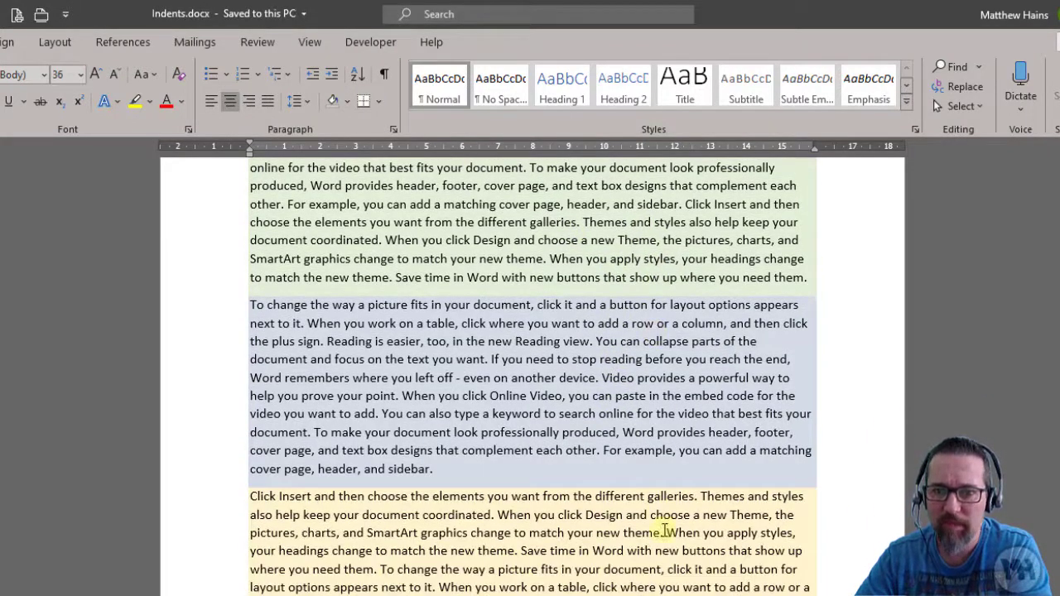
scroll(667, 525, "down", 5)
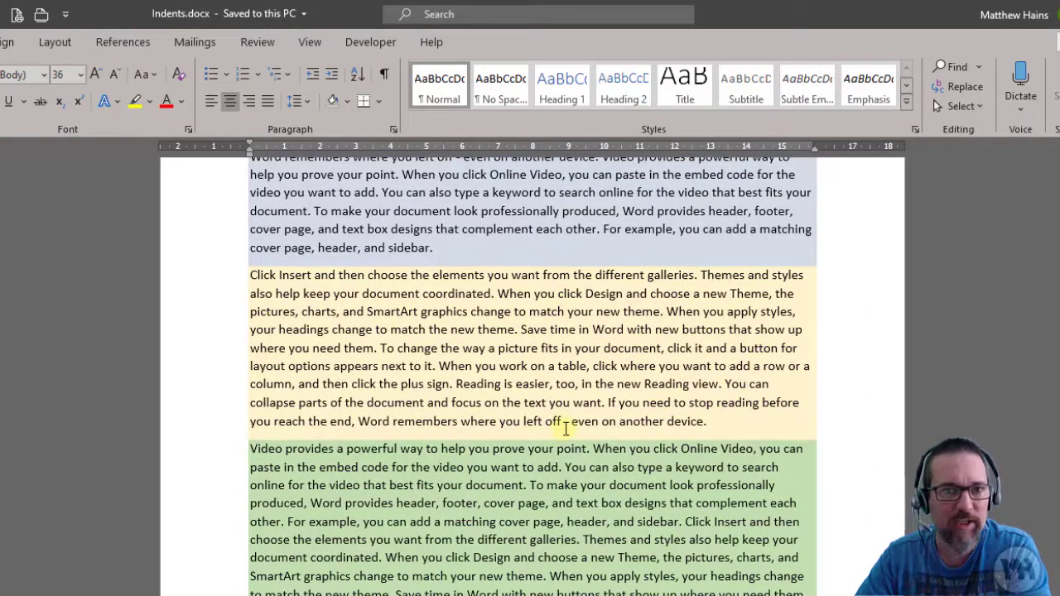
scroll(563, 425, "down", 7)
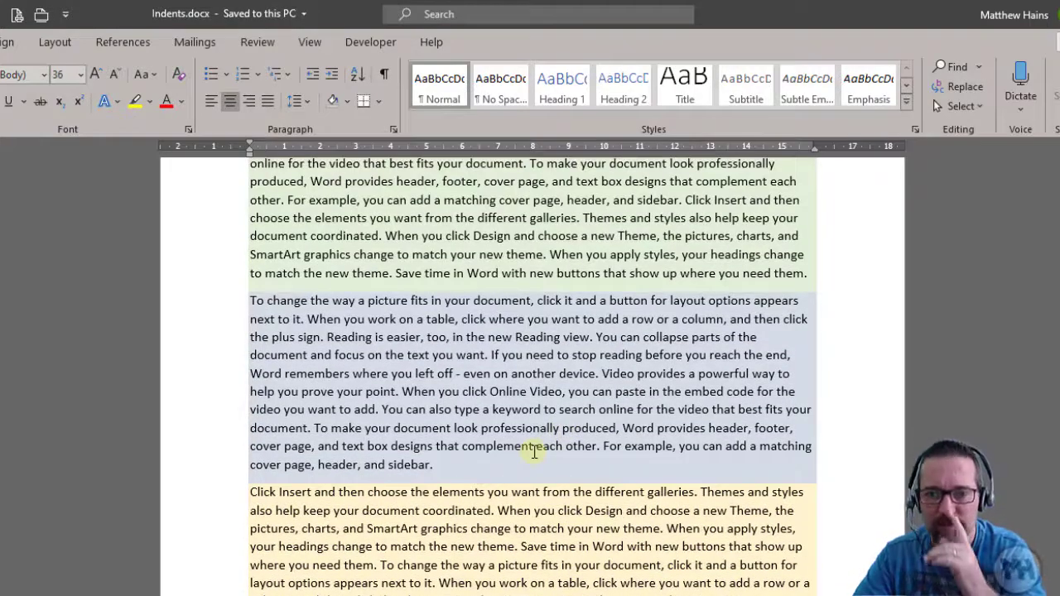
scroll(533, 461, "up", 4)
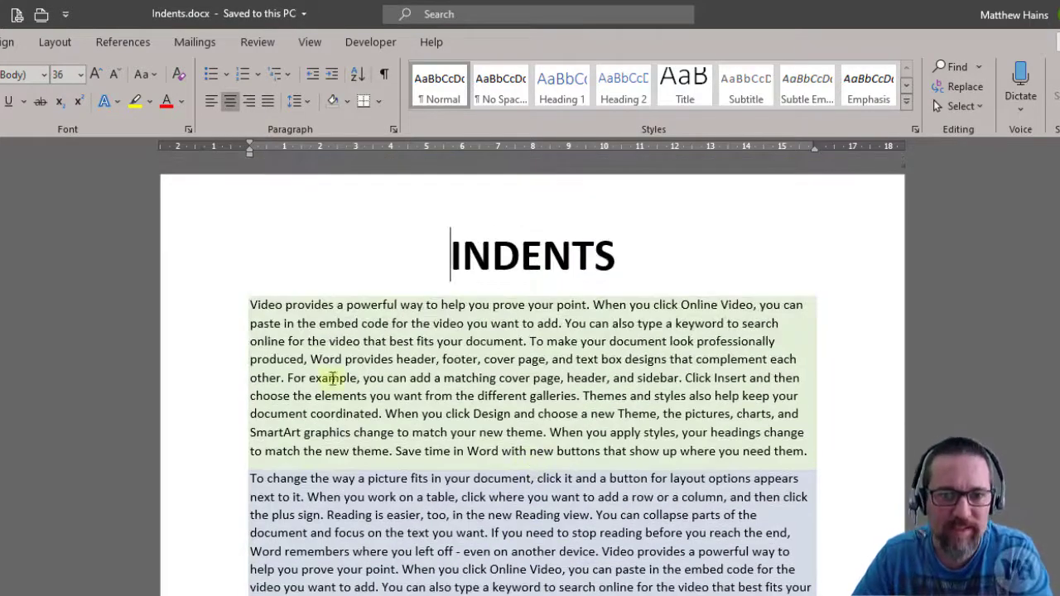
left_click(346, 355)
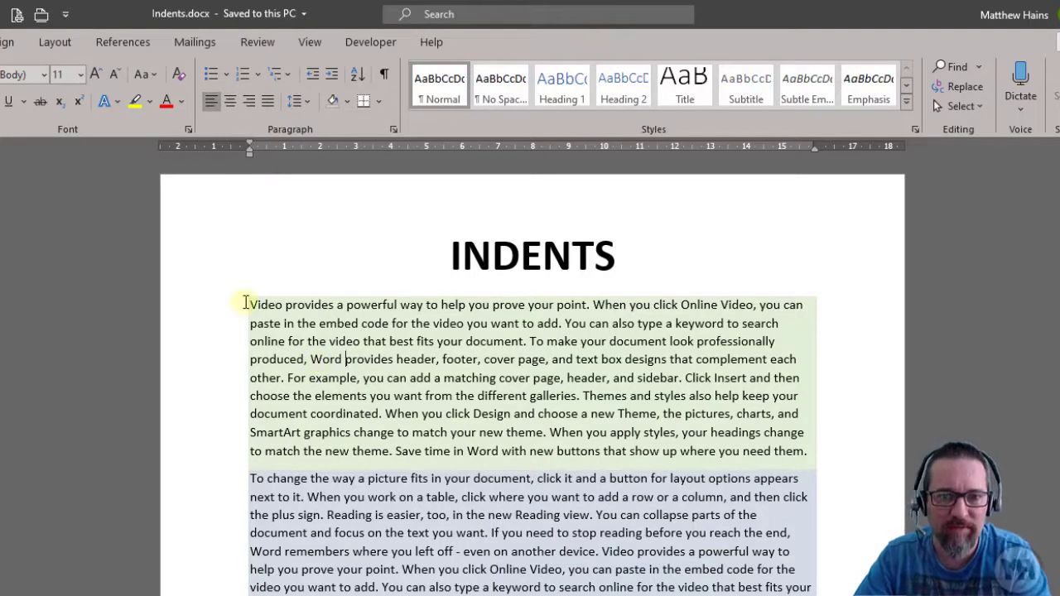
left_click_drag(250, 304, 816, 457)
left_click(251, 341)
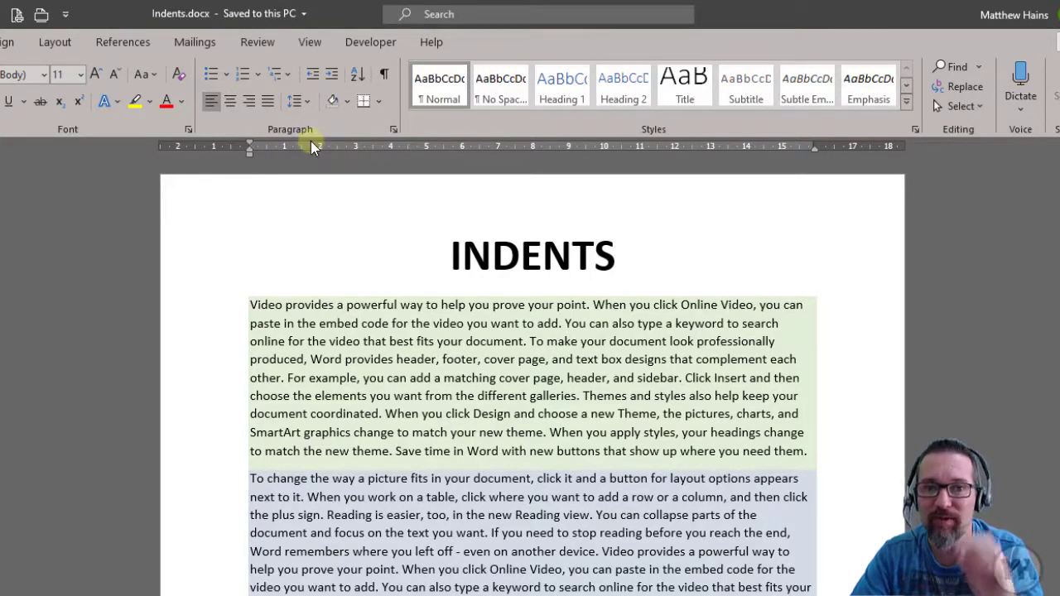
- Hide the ruler, show it again, and return to the paragraph formatting commands
left_click(309, 45)
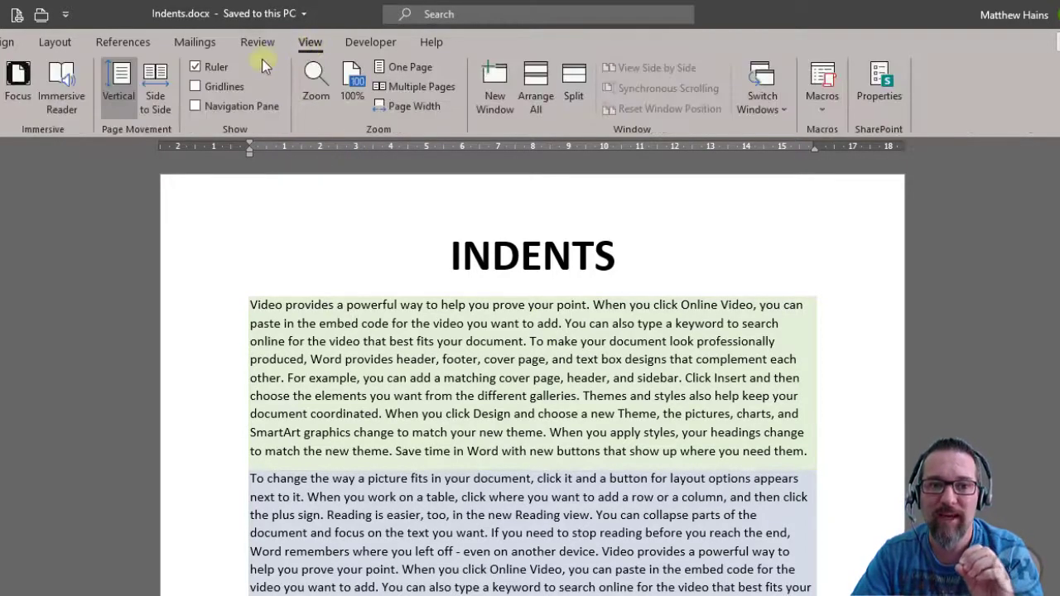
left_click(230, 66)
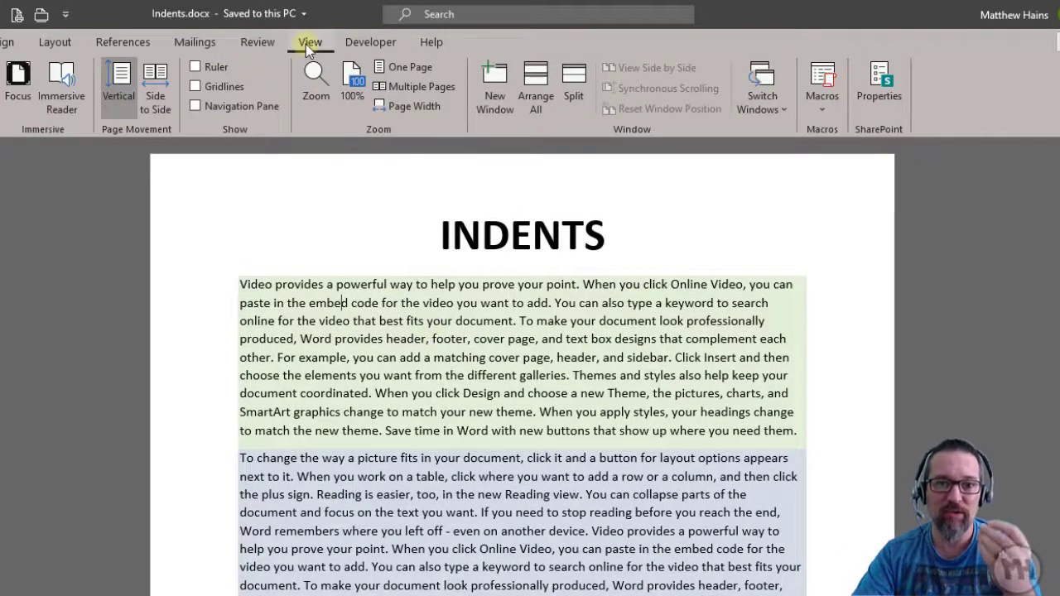
left_click(195, 69)
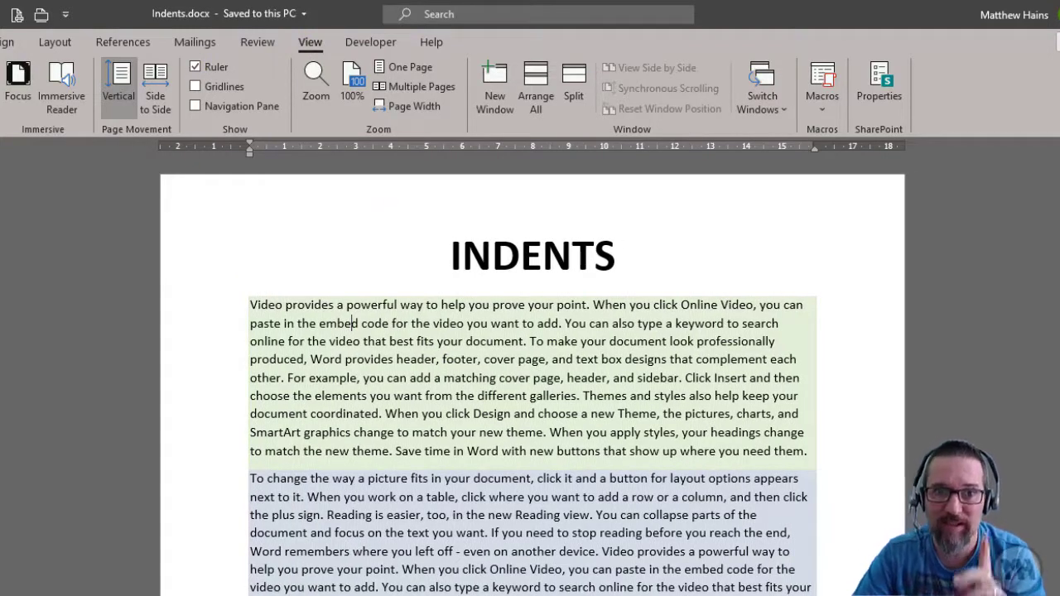
left_click(0, 42)
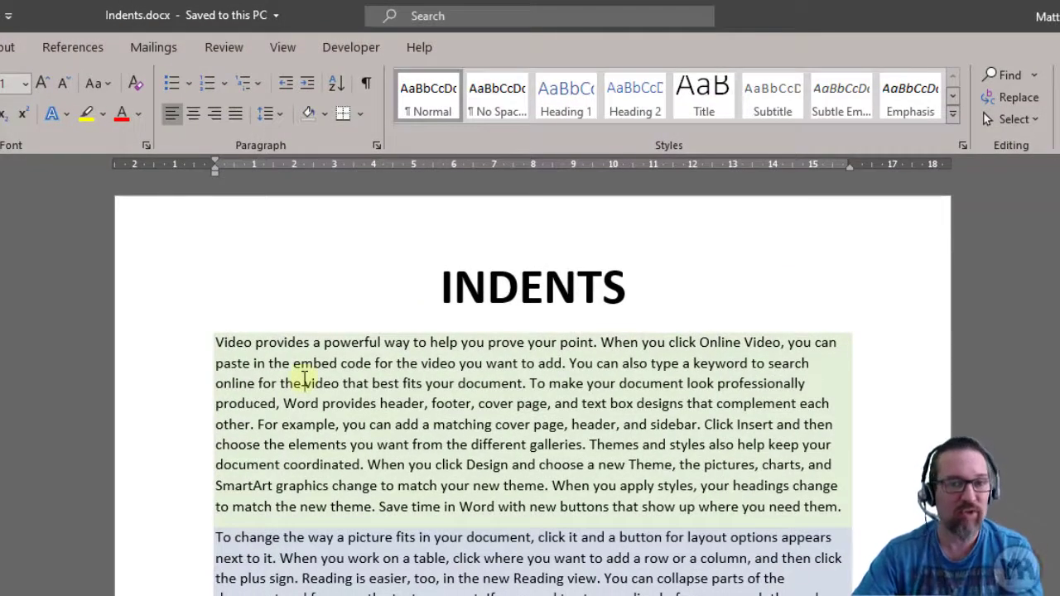
- Give the light green first paragraph a first line indent of 3 cm
left_click(304, 378)
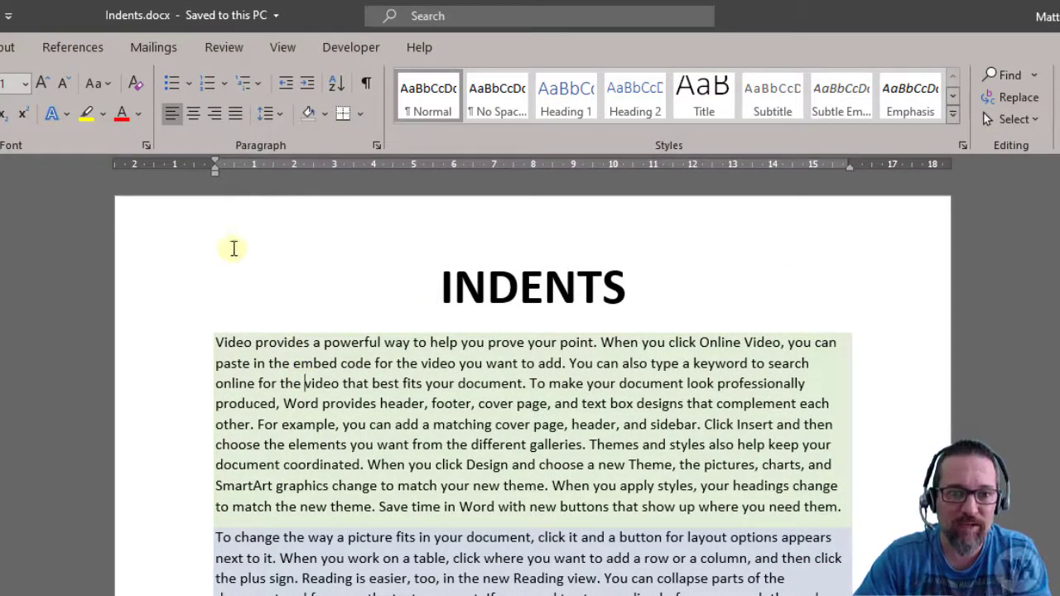
left_click(238, 340)
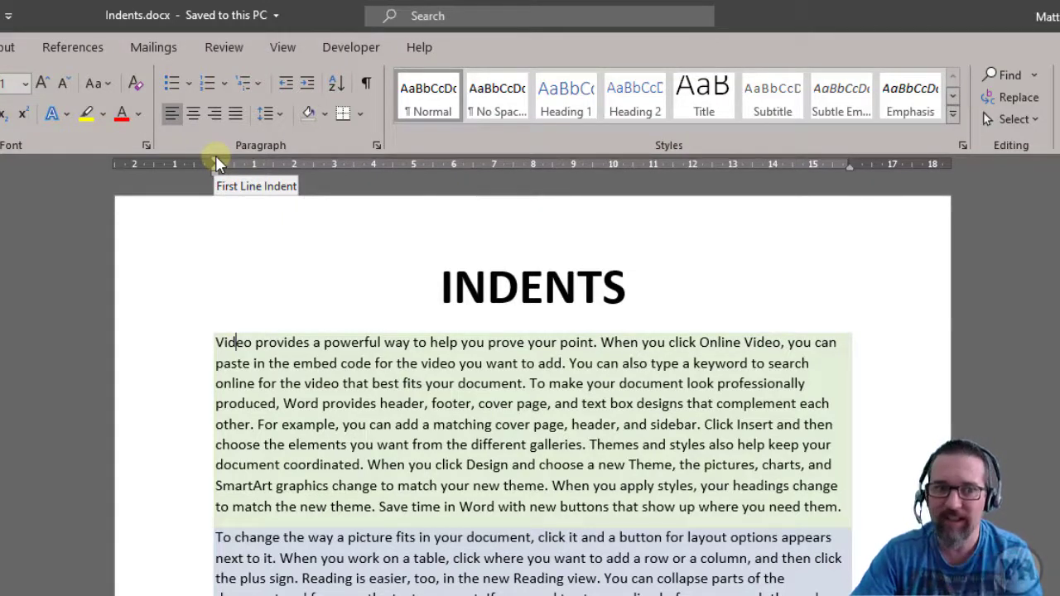
left_click_drag(216, 157, 343, 161)
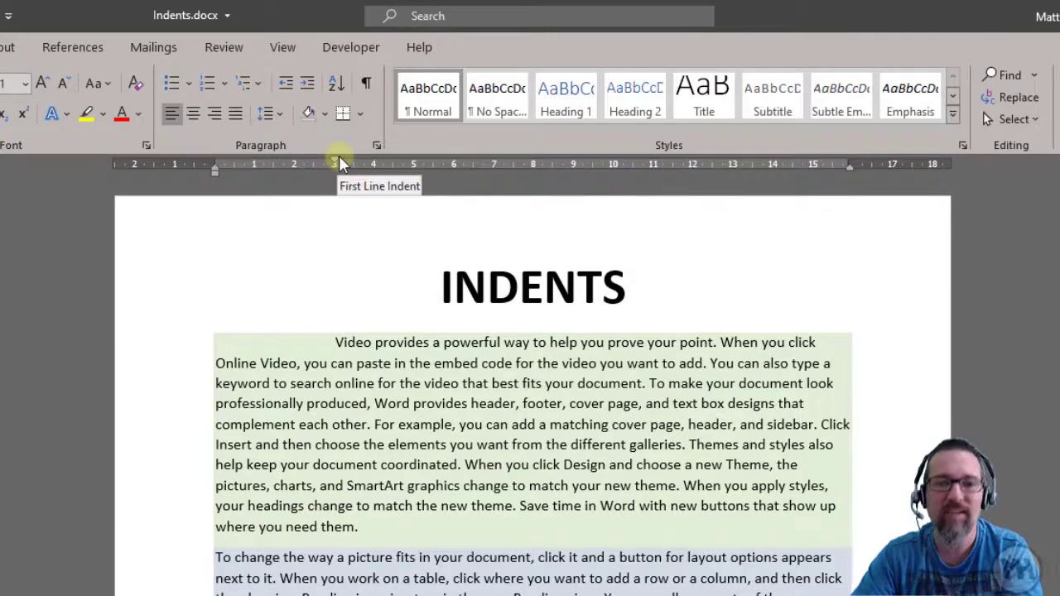
- Give the blue second paragraph a hanging indent of 4 cm and compare it with the first paragraph's first line indent
scroll(432, 539, "down", 4)
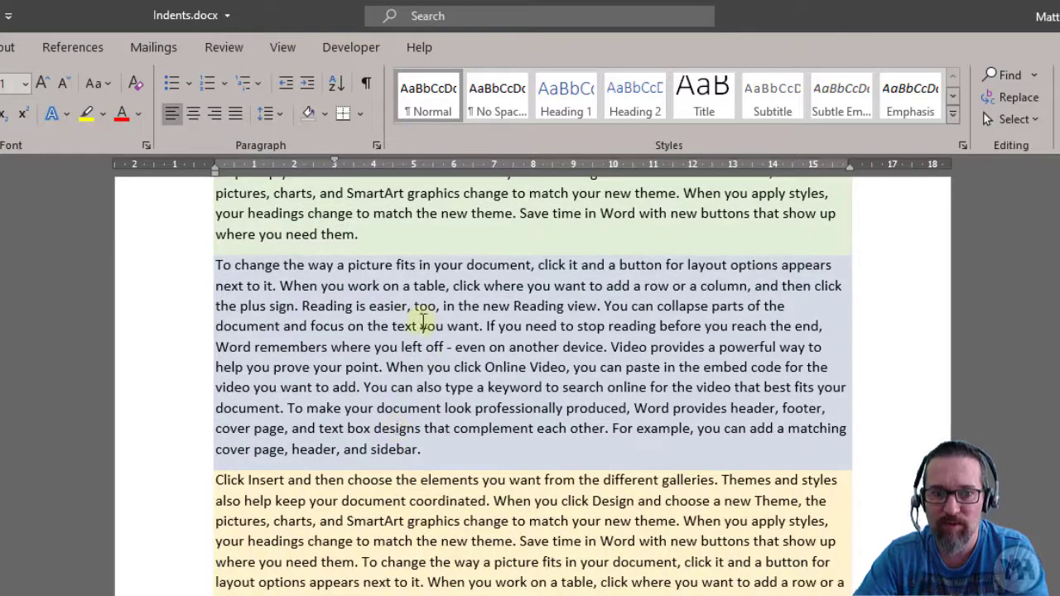
left_click(423, 323)
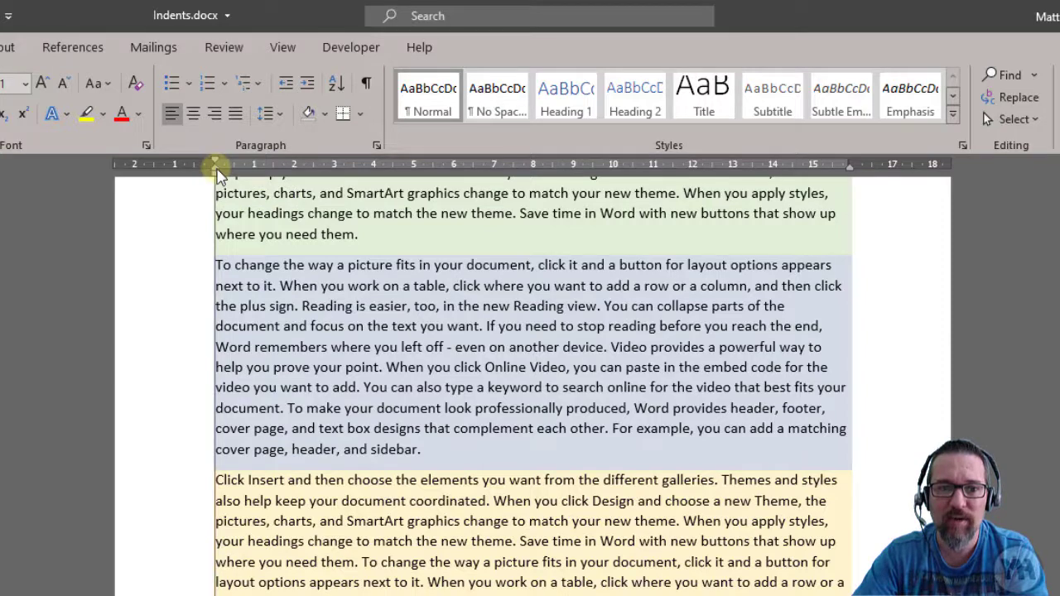
left_click_drag(217, 169, 374, 170)
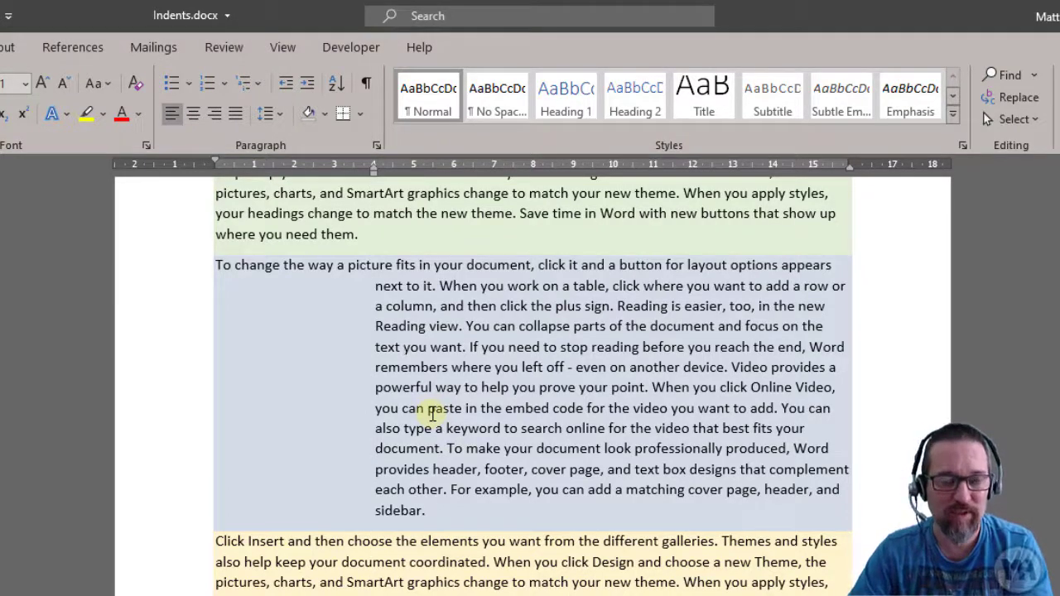
scroll(420, 442, "up", 3)
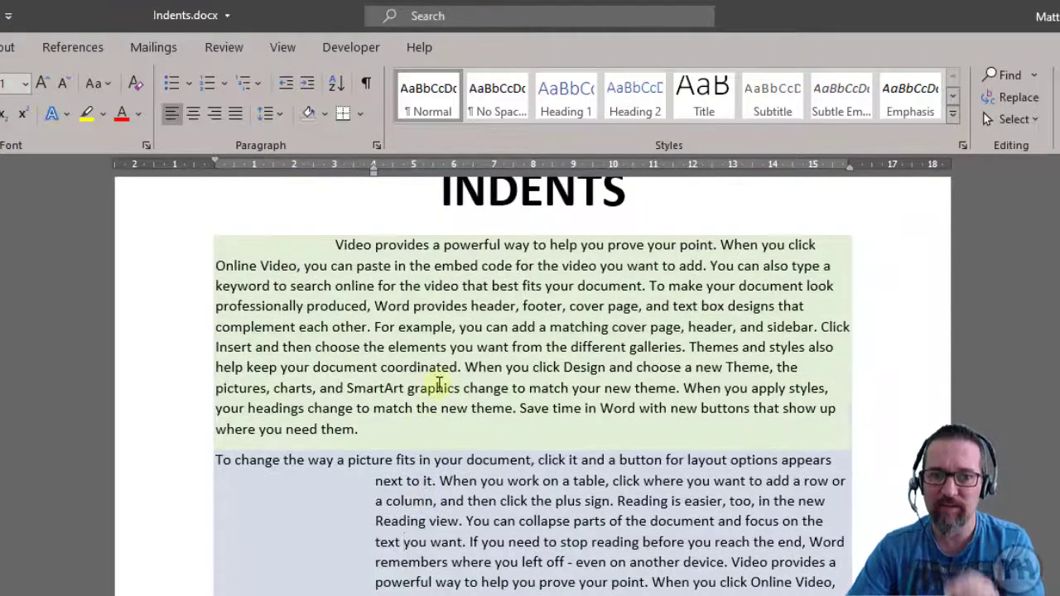
left_click(385, 245)
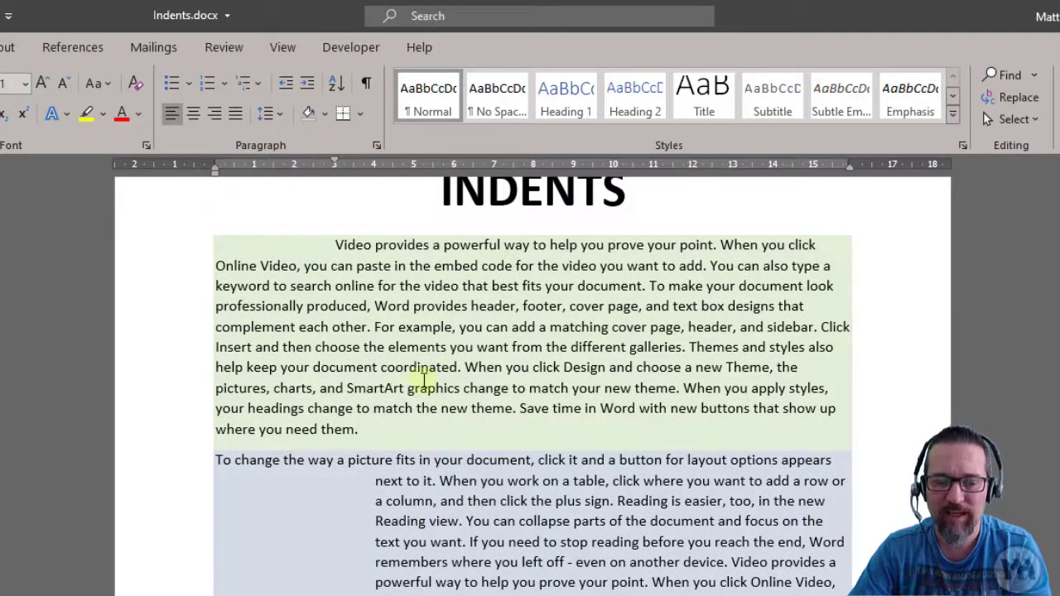
left_click(424, 499)
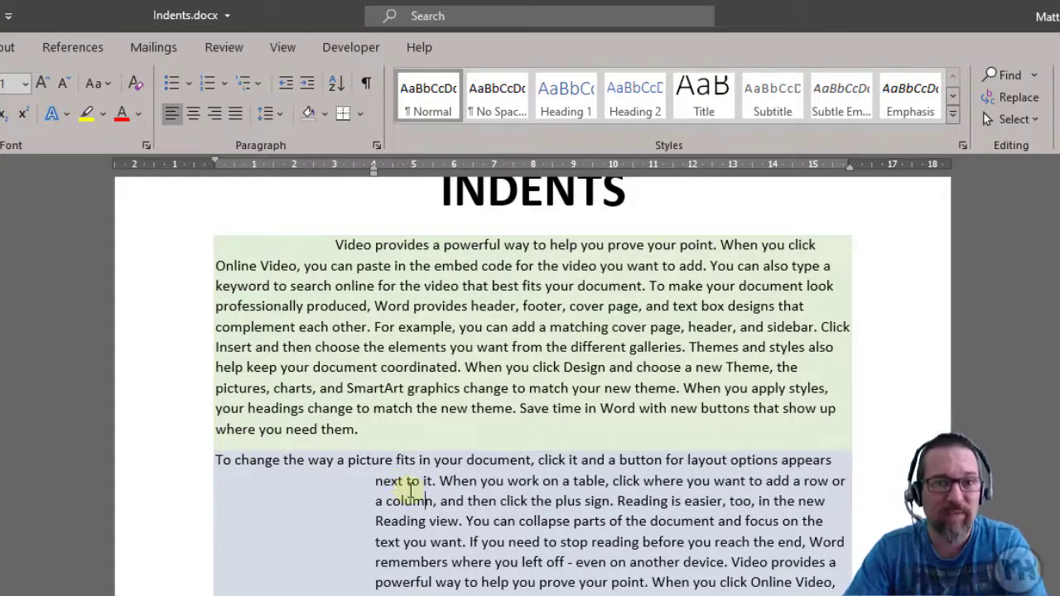
- Indent the whole yellow third paragraph about 2.25 cm from the left margin
scroll(409, 489, "down", 6)
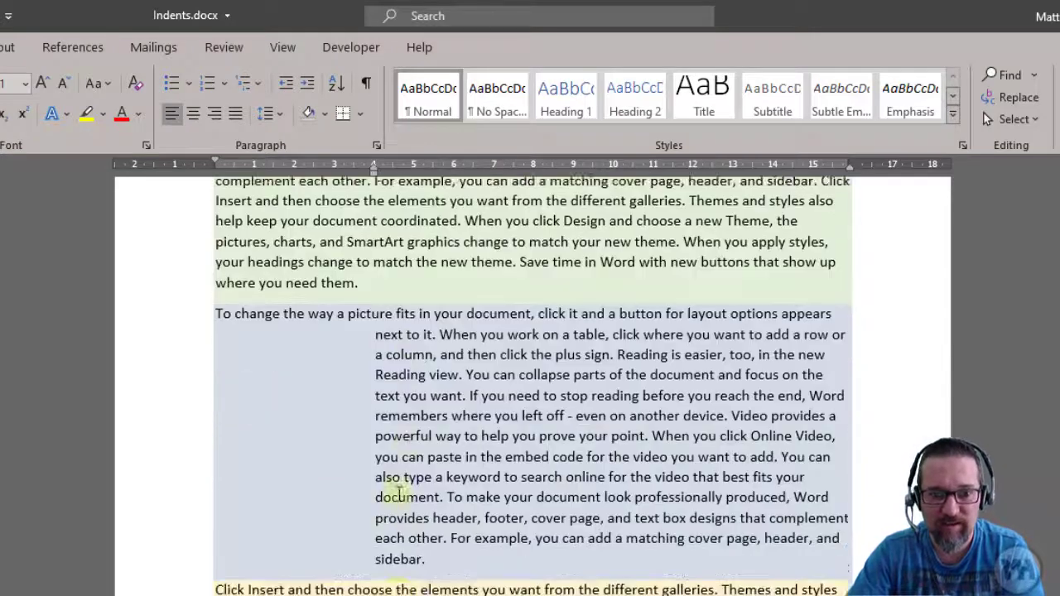
left_click(412, 427)
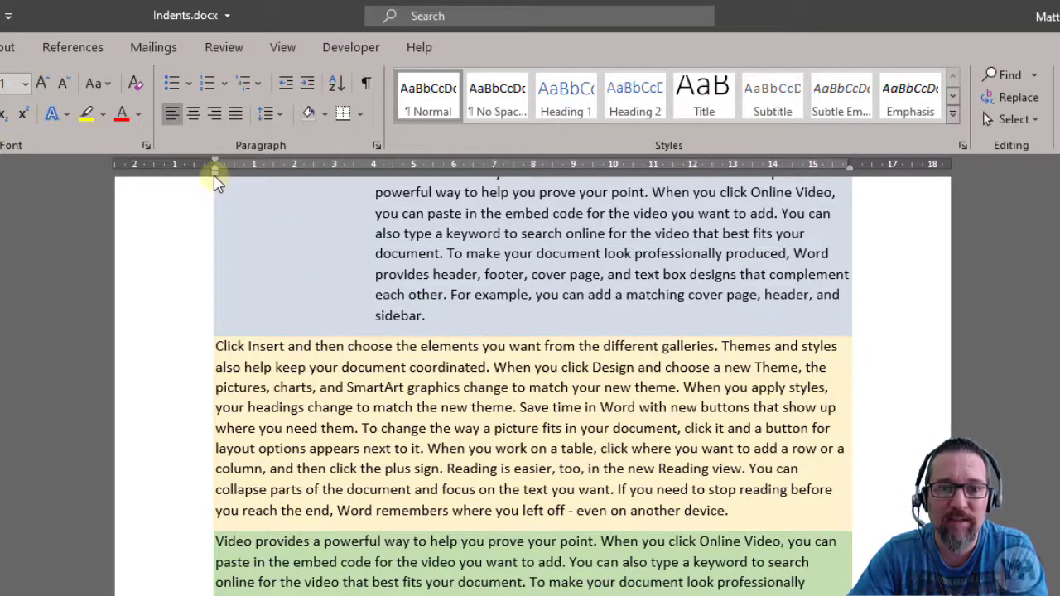
mouse_move(214, 177)
left_mouse_down()
mouse_move(397, 173)
mouse_move(260, 185)
mouse_move(301, 184)
left_mouse_up()
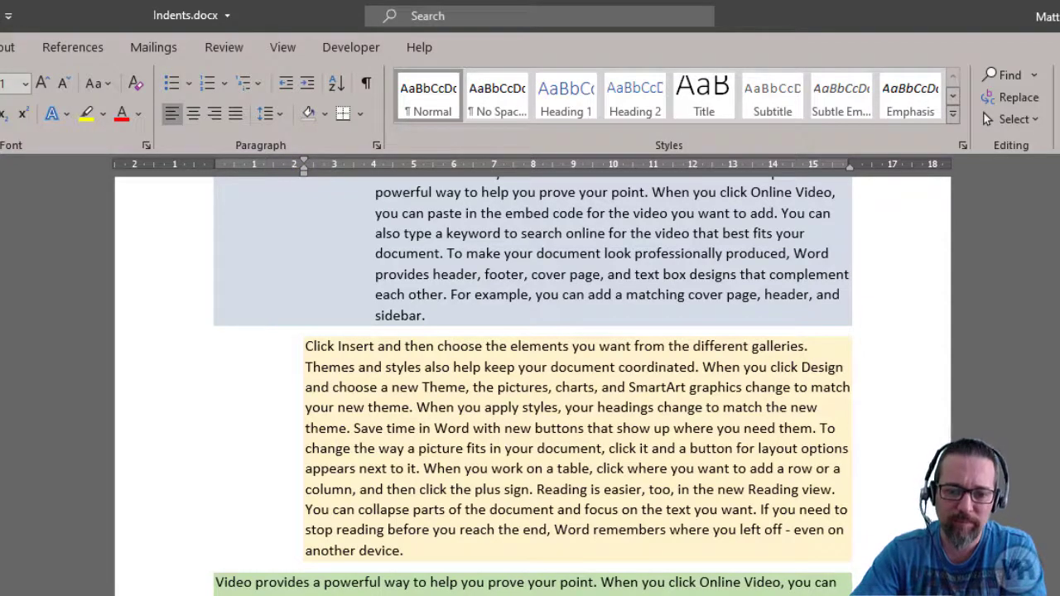
- Set the right indent of the dark green fourth paragraph at about the 7.25 cm mark of the ruler
left_click(421, 582)
scroll(421, 497, "down", 5)
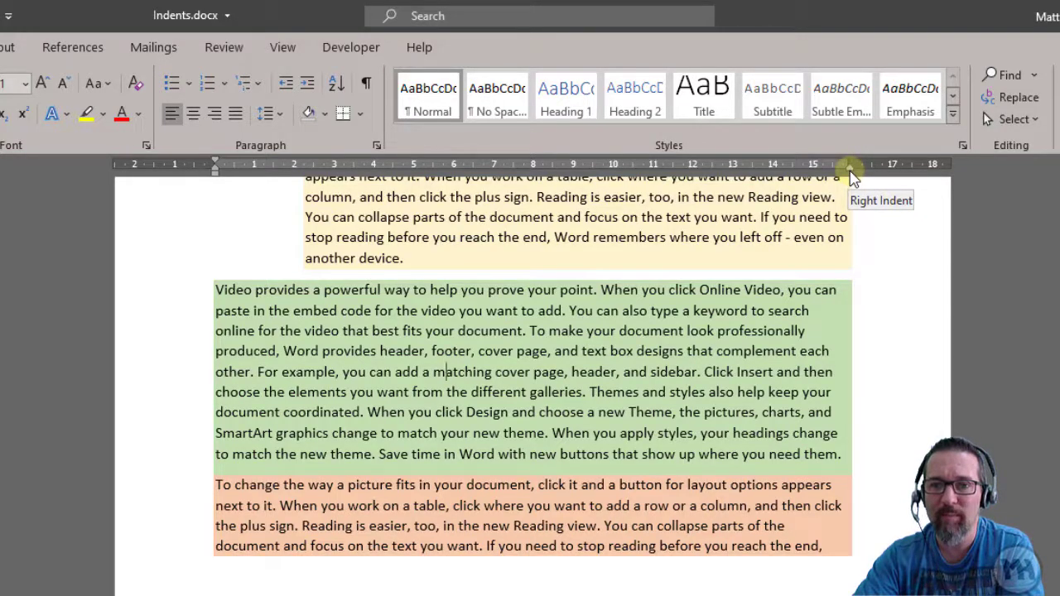
mouse_move(849, 171)
left_mouse_down()
mouse_move(548, 160)
mouse_move(502, 164)
mouse_move(503, 174)
left_mouse_up()
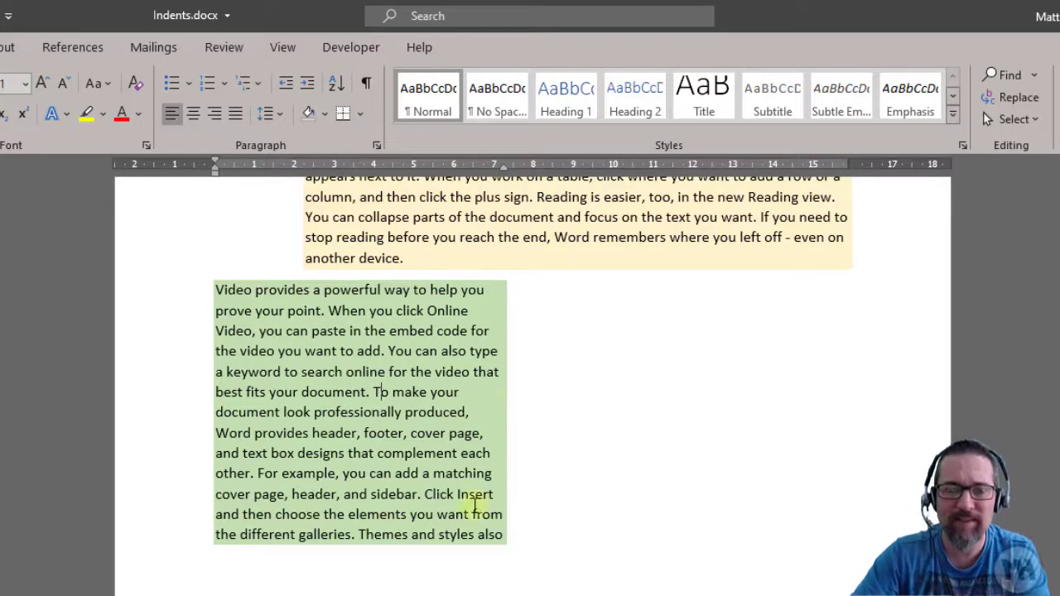
- Indent the orange last paragraph to 3 cm on the left and about 12.5 cm on the right, its first line about 1.25 cm further in
scroll(393, 509, "down", 3)
scroll(390, 509, "down", 4)
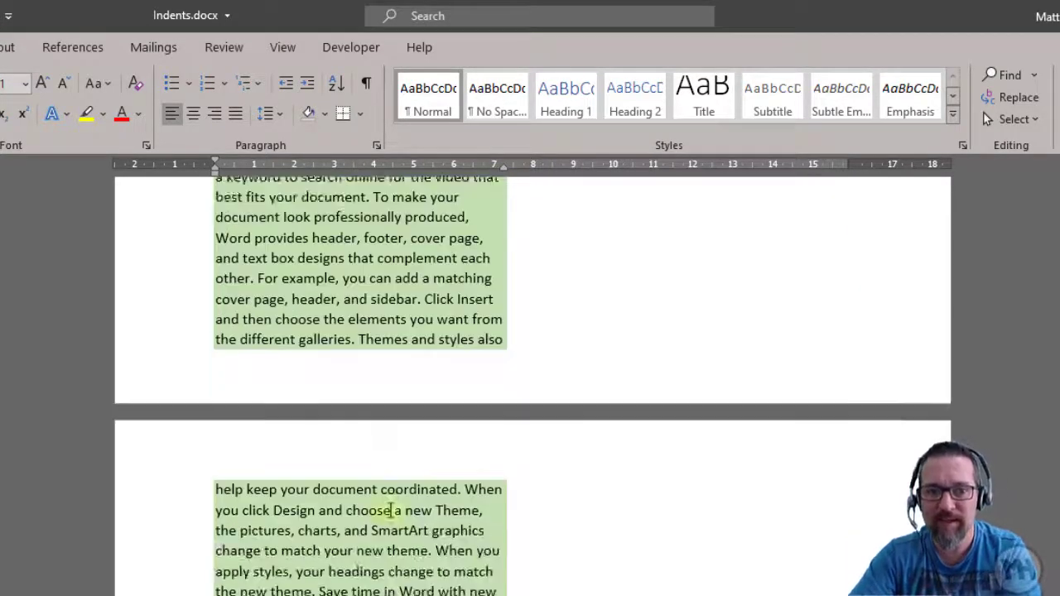
left_click(404, 538)
scroll(439, 560, "down", 2)
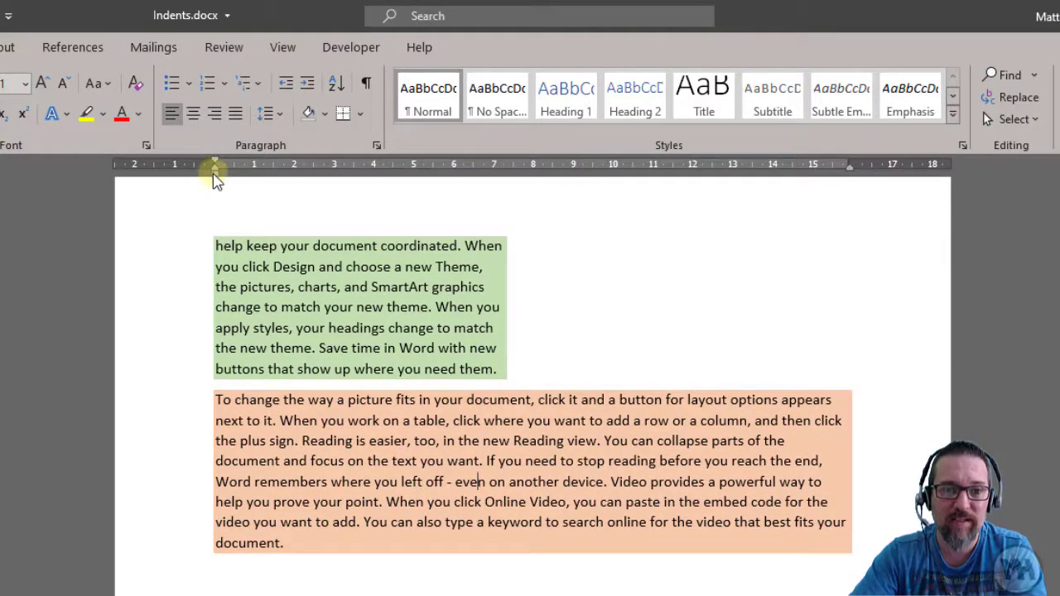
left_click_drag(214, 174, 337, 175)
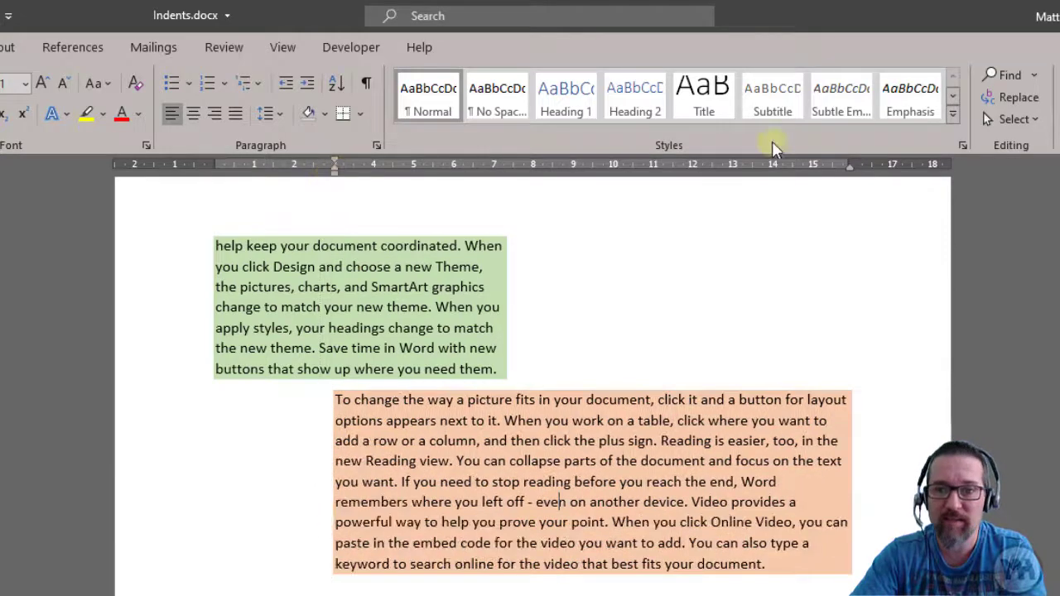
left_click_drag(849, 170, 712, 182)
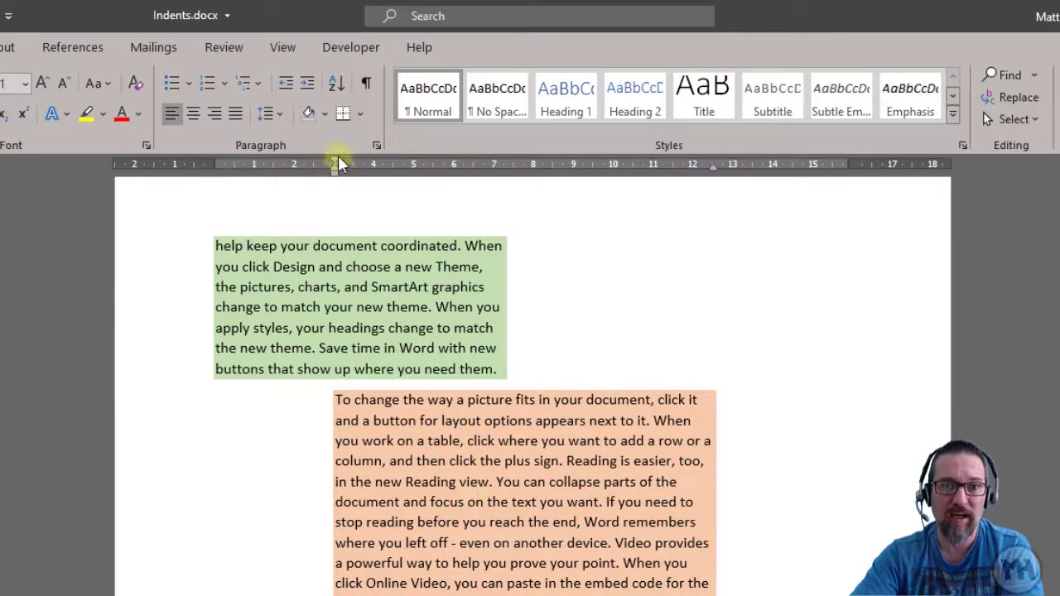
mouse_move(336, 163)
left_mouse_down()
mouse_move(403, 162)
mouse_move(385, 163)
left_mouse_up()
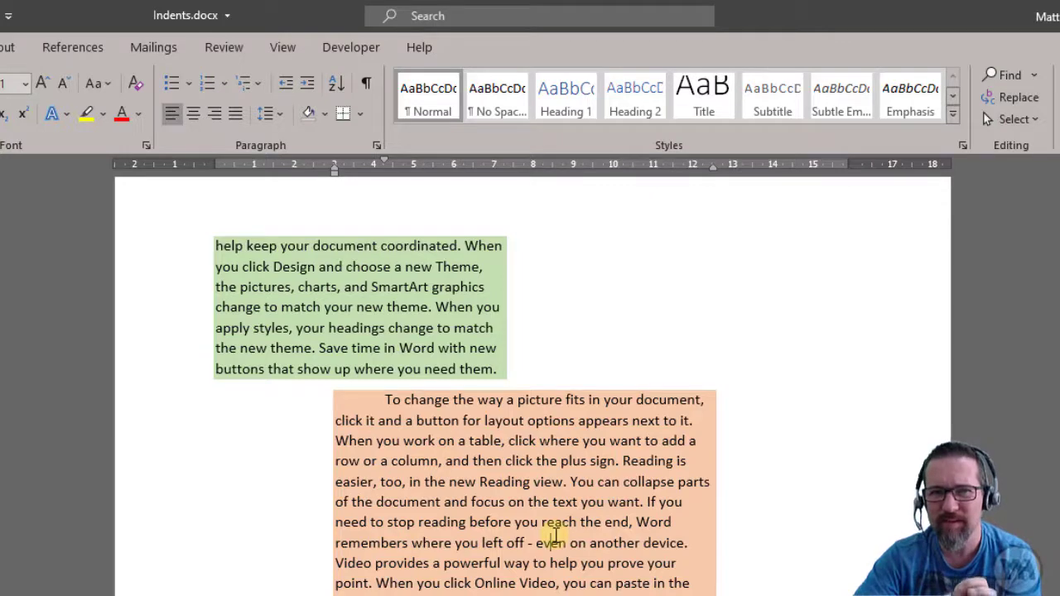
- Clear the orange paragraph's indents and add an empty line after the end of the dark green paragraph
key("ctrl+q")
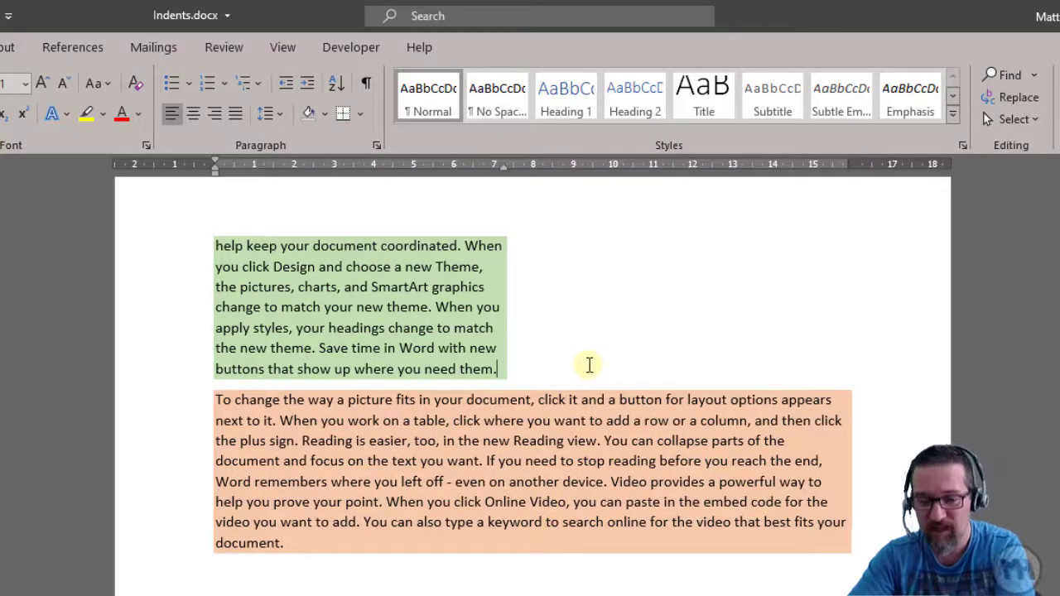
key("Return")
- Set the orange paragraph's left indentation to exactly 2.3 cm in the paragraph settings
left_click(451, 515)
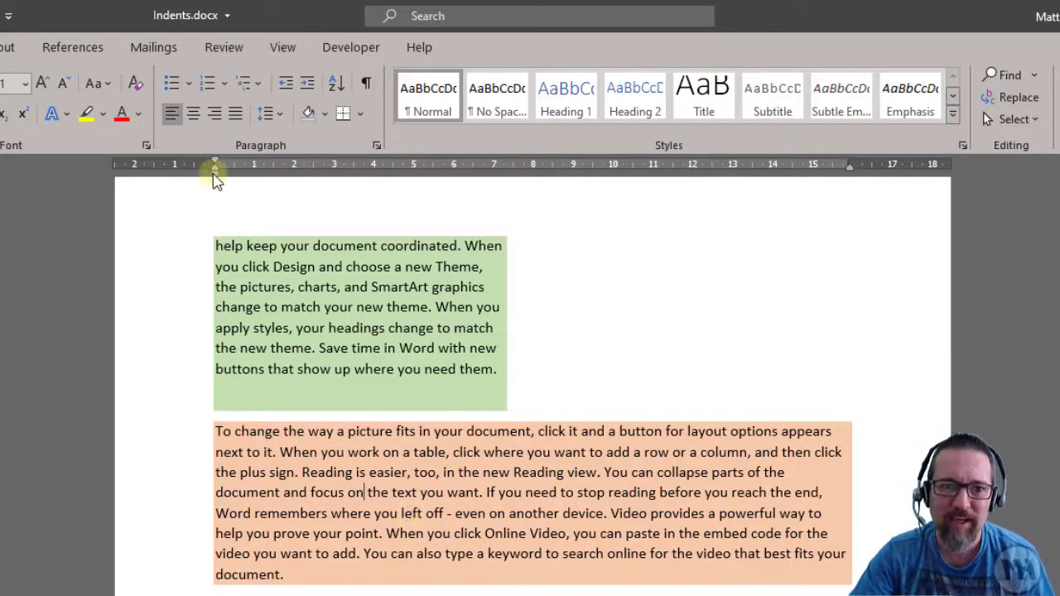
mouse_move(215, 176)
left_mouse_down()
mouse_move(315, 170)
mouse_move(216, 165)
left_mouse_up()
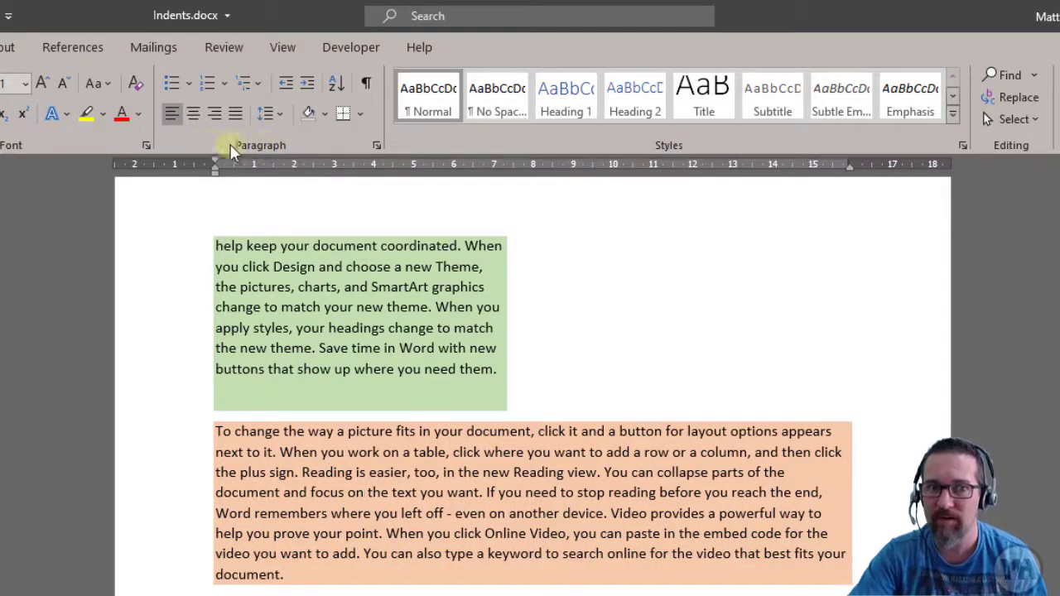
left_click(378, 147)
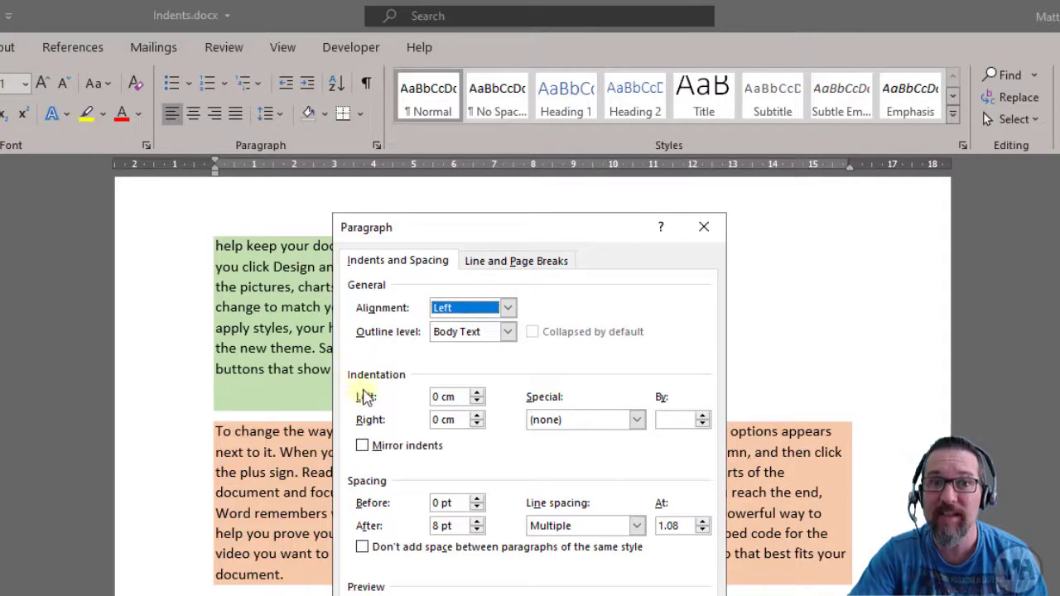
left_click(439, 397)
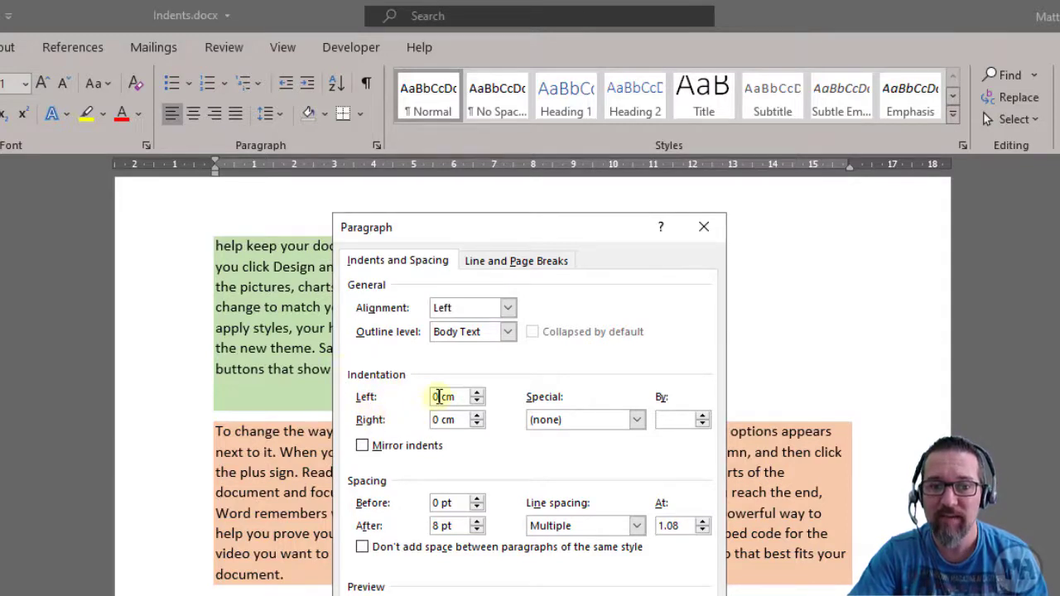
left_click_drag(440, 397, 394, 386)
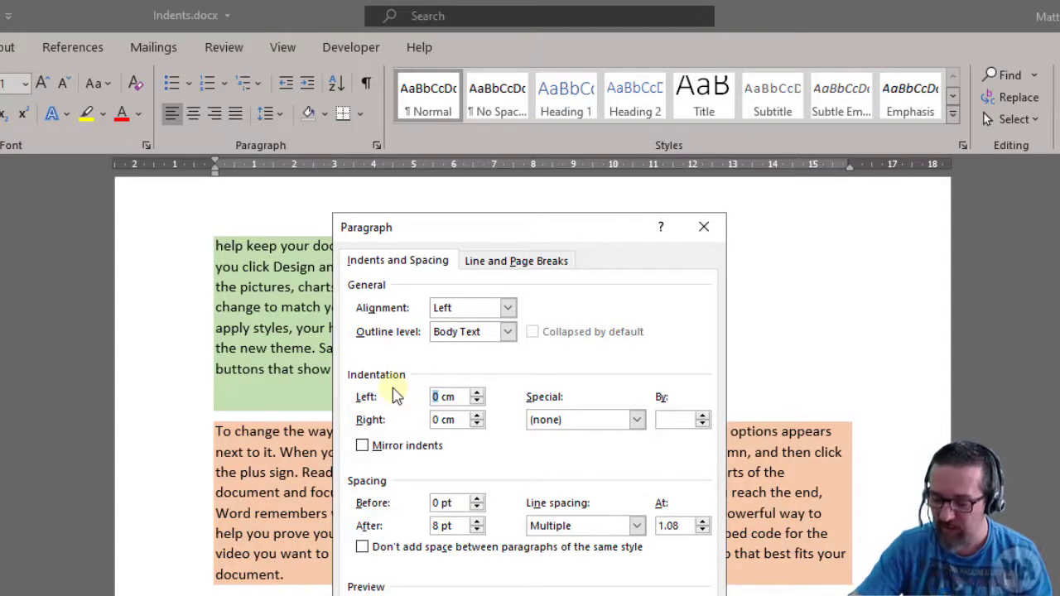
type("2.3")
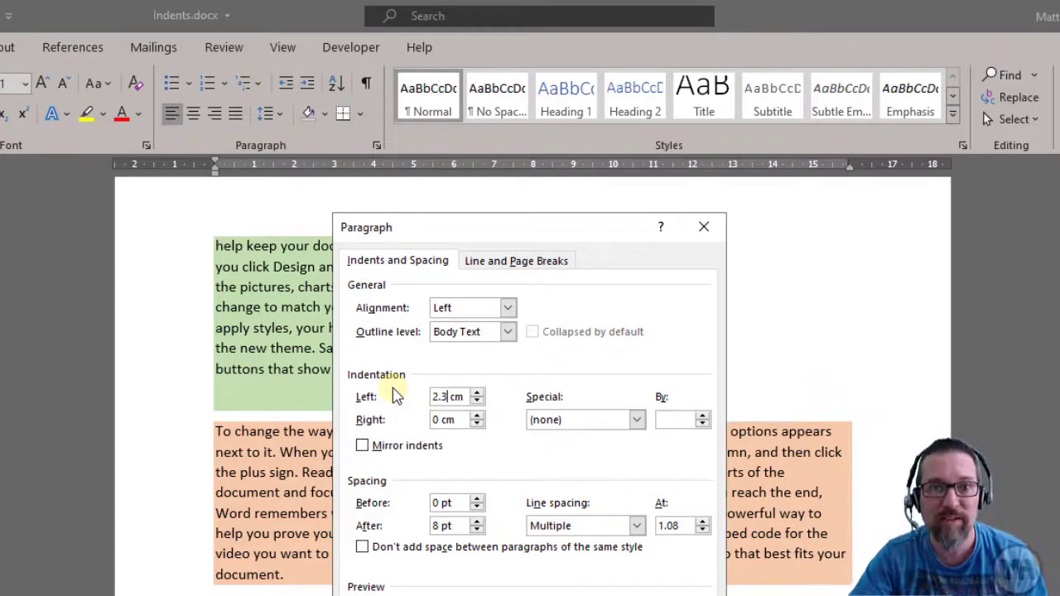
key("Return")
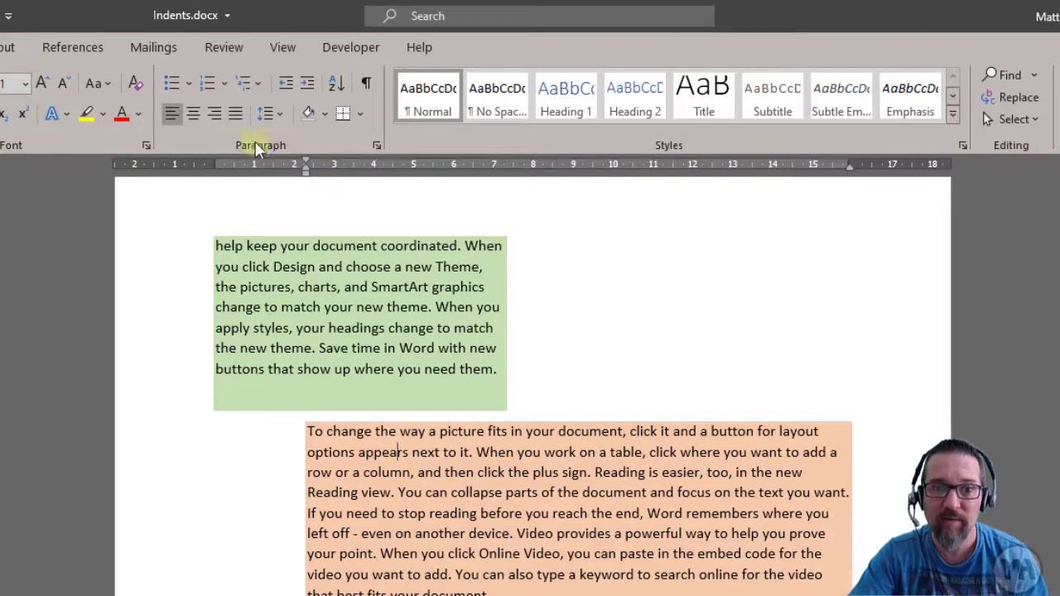
- Open the choices for special indentation in the orange paragraph's settings
left_click(376, 147)
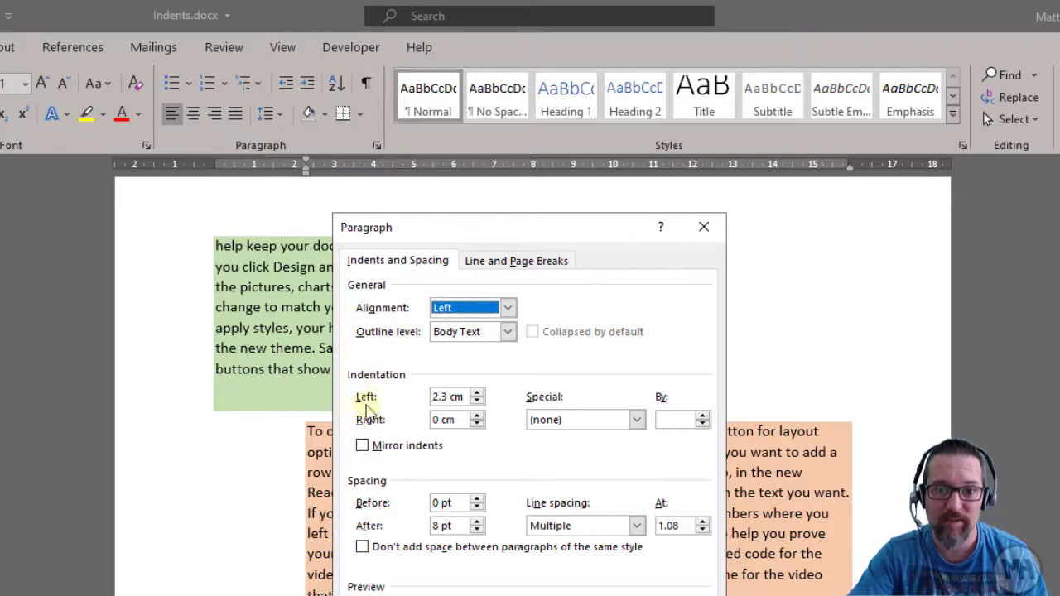
left_click(636, 421)
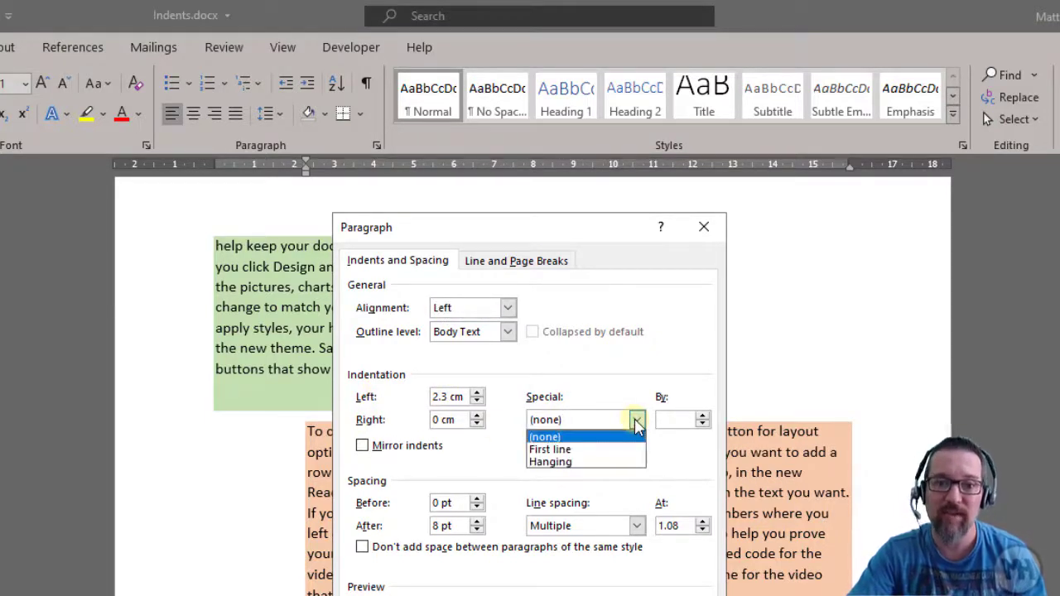